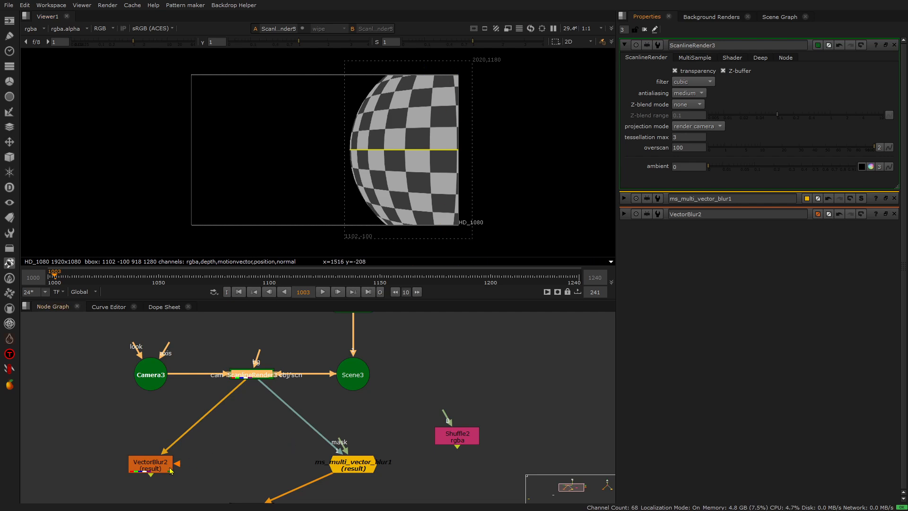
- View the VectorBlur2 result and toggle the node off and on to compare its blur and bounding box
double_click(155, 466)
key("1")
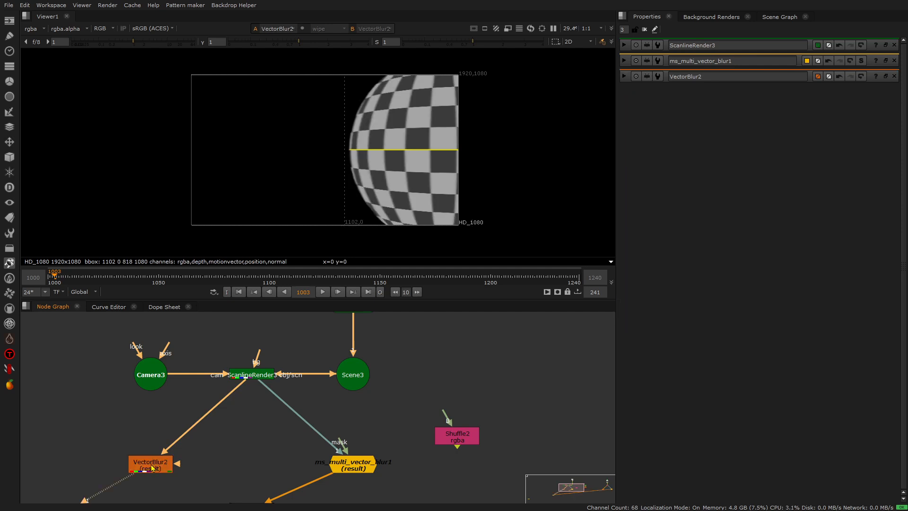
double_click(153, 468)
key("d")
key("d")
key("d")
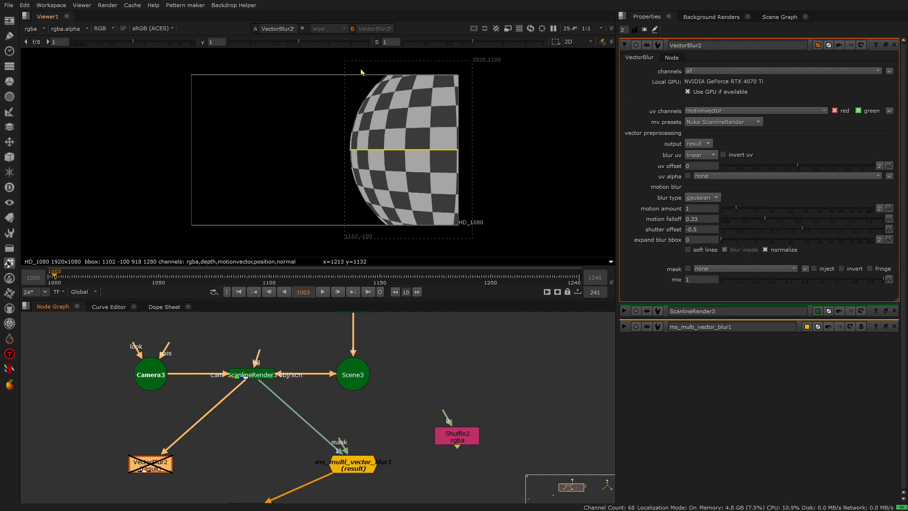
key("d")
key("d")
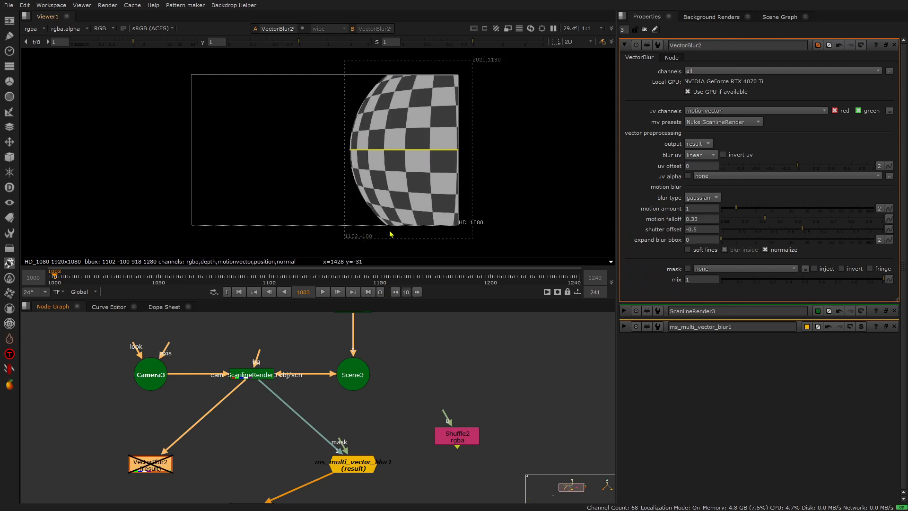
key("d")
key("d")
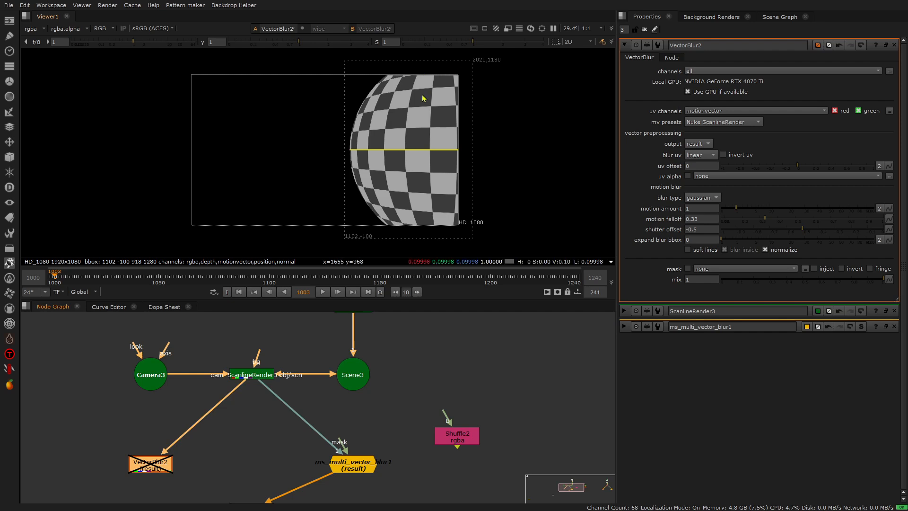
- Open the ms_multi_vector_blur1 settings and compare its result with the ScanlineRender3 output in the viewer
double_click(352, 463)
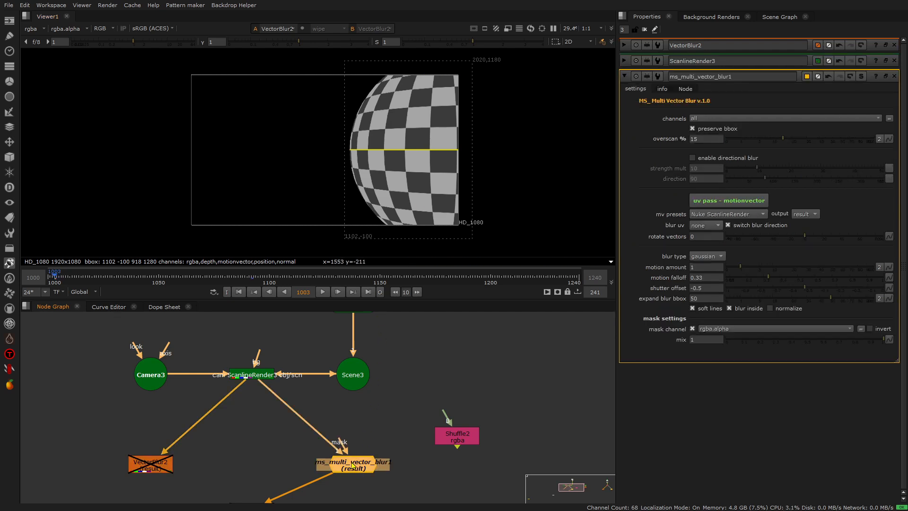
key("1")
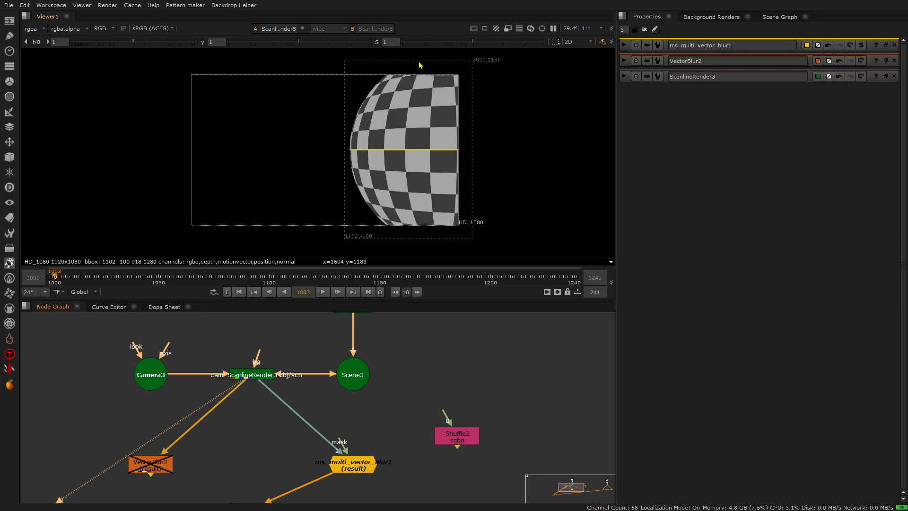
key("1")
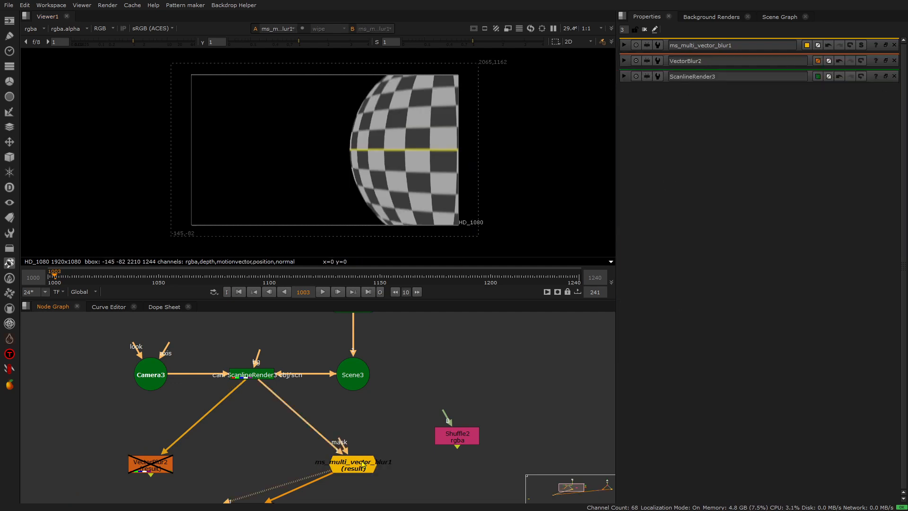
- Turn preserve bbox off and back on in ms_multi_vector_blur1 to compare the bounding boxes
double_click(364, 466)
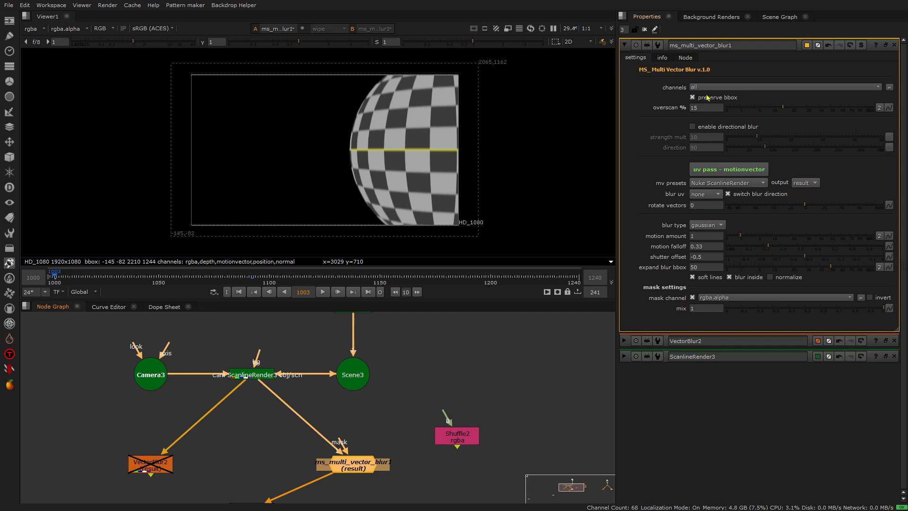
left_click(698, 98)
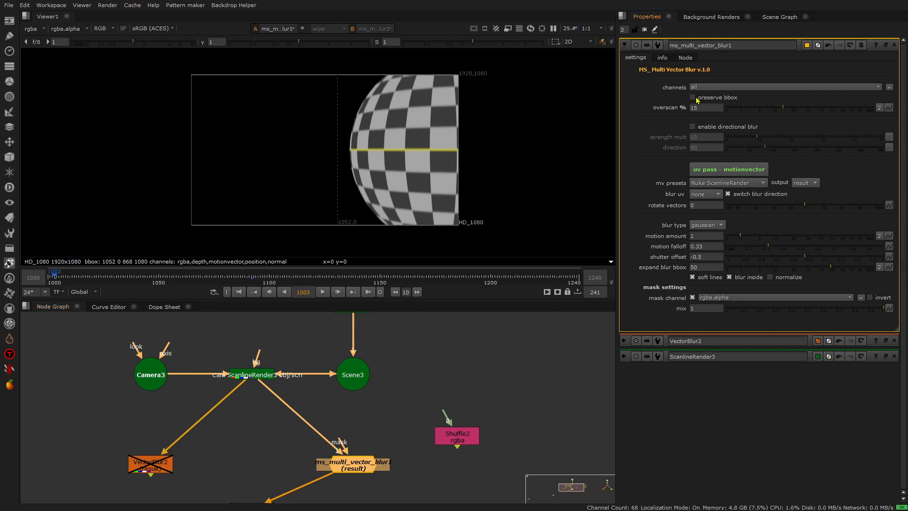
left_click(698, 99)
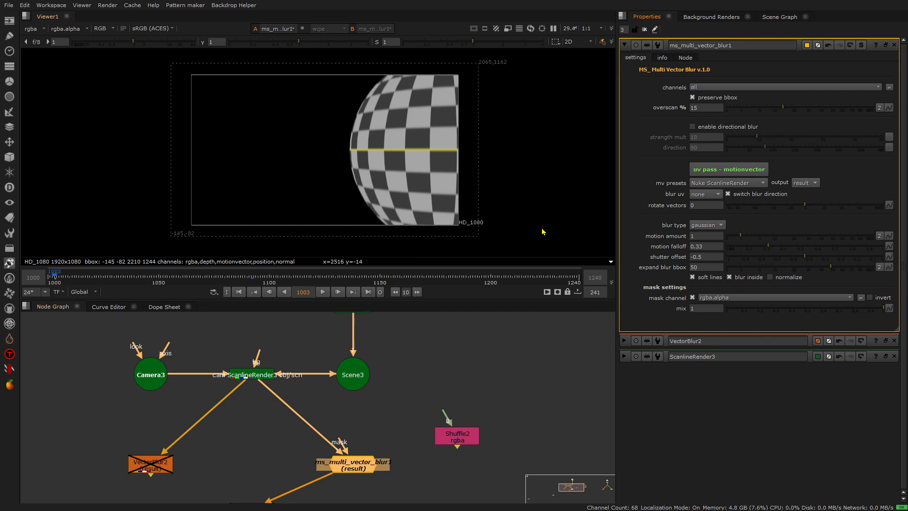
- View the ScanlineRender3 output with its settings, and return the viewer to ms_multi_vector_blur1
double_click(260, 374)
key("1")
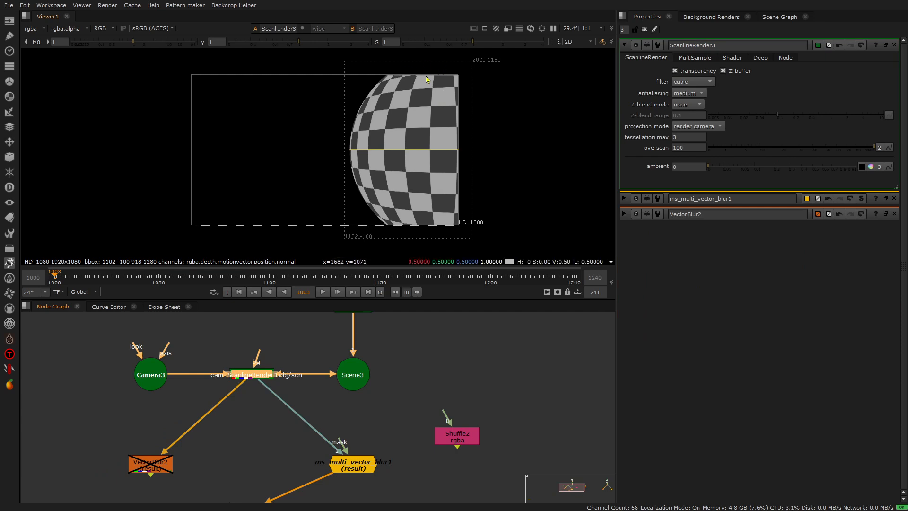
double_click(349, 468)
key("1")
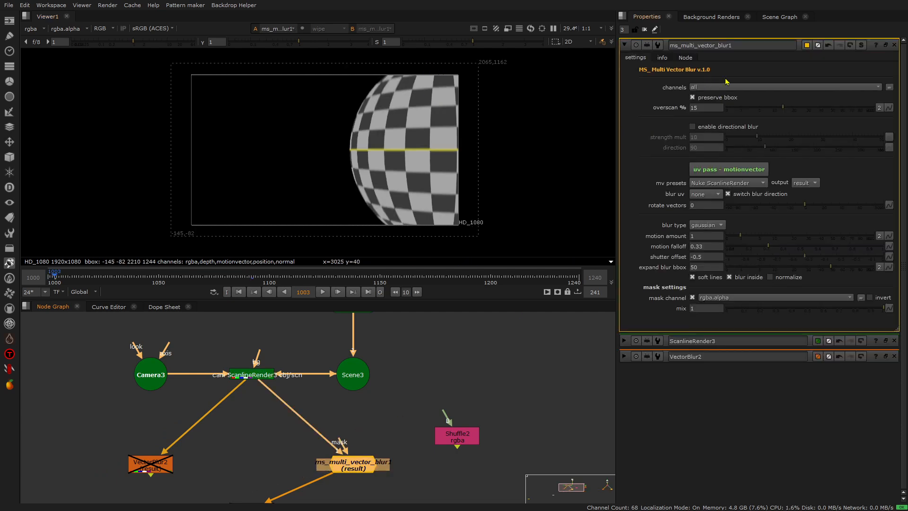
- Split the ms_multi_vector_blur1 overscan into separate values of 15.5 for width and 23.5 for height
left_click_drag(783, 108, 798, 109)
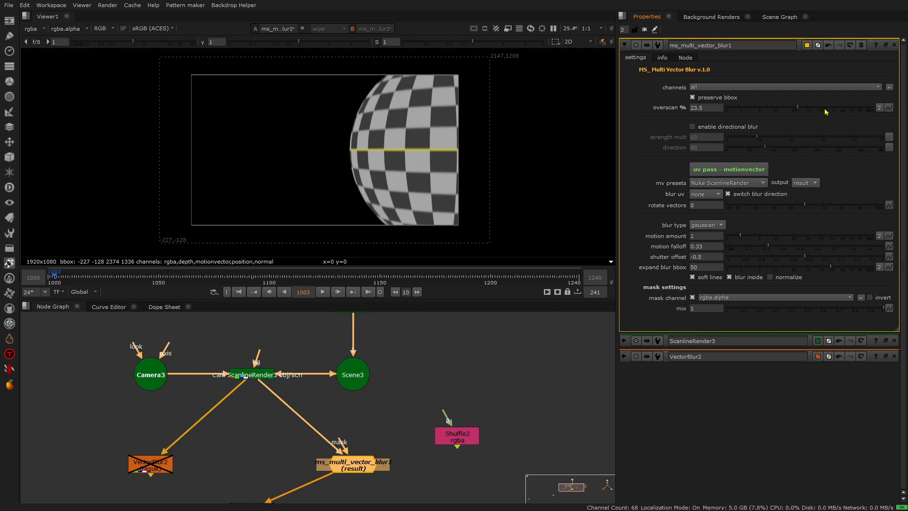
left_click(879, 108)
left_click(707, 106)
left_click(702, 106)
key("Down")
key("Down")
key("Down")
key("Down")
key("Down")
key("Down")
key("Down")
key("Down")
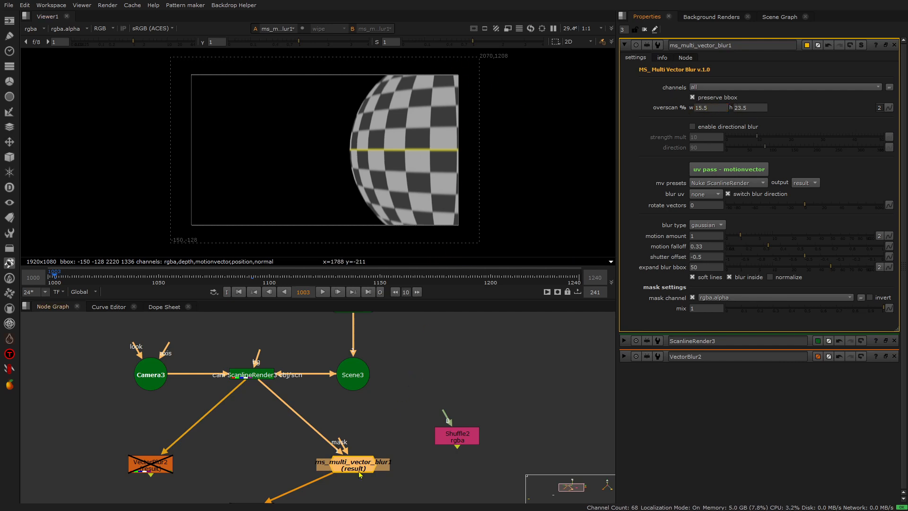
- Toggle the Transform1 node off and on repeatedly to check the image edges after ms_multi_vector_blur1
middle_click_drag(354, 453, 357, 427)
double_click(255, 484)
key("d")
- Connect the Transform1 input to VectorBlur2 and enable the VectorBlur2 node
key("d")
key("d")
key("d")
key("d")
key("d")
key("d")
key("d")
left_click(326, 447)
left_click_drag(328, 450, 150, 436)
left_click_drag(96, 414, 306, 503)
key("d")
left_click(258, 482)
left_click(254, 476)
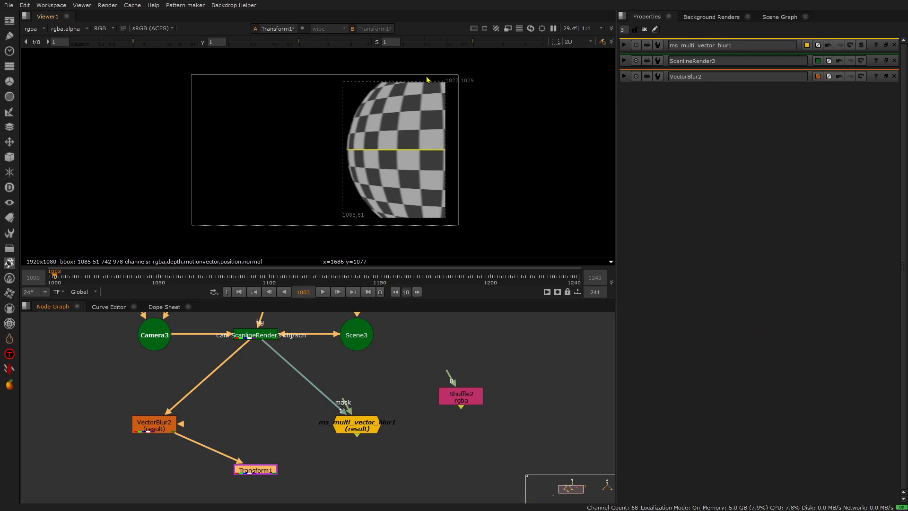
- Reconnect Transform1 to ms_multi_vector_blur1, view that blur node, and compare its settings with those of VectorBlur2
left_click_drag(188, 439, 352, 427)
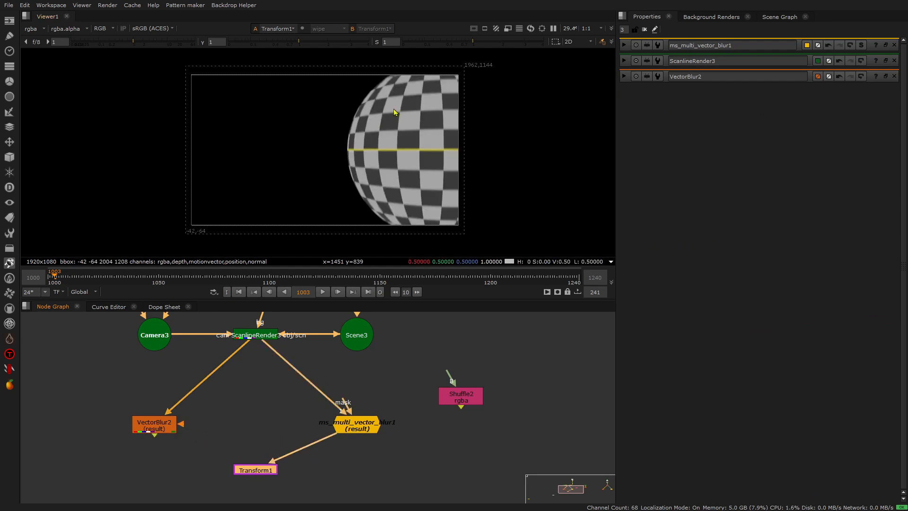
double_click(352, 426)
key("1")
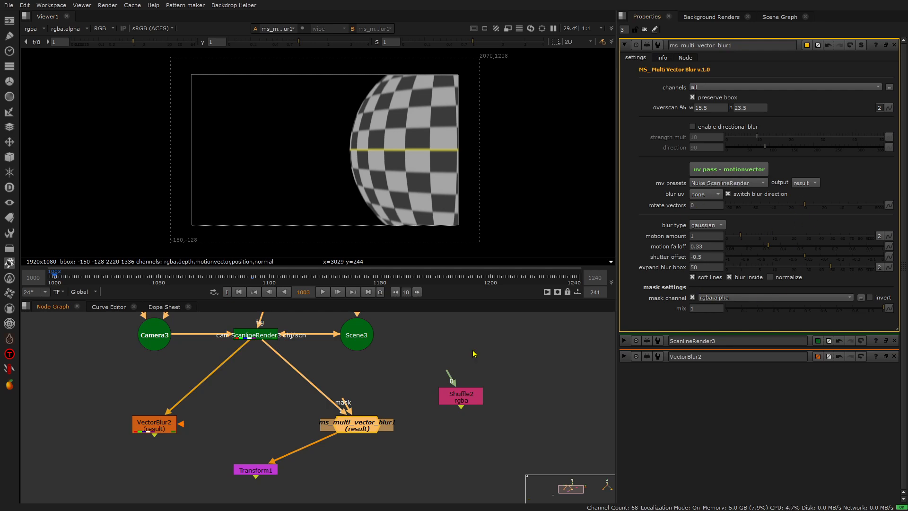
double_click(150, 427)
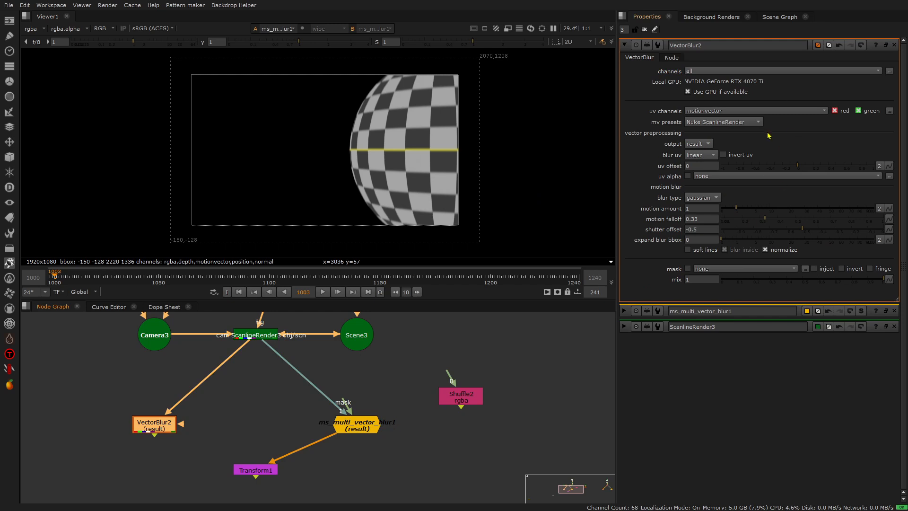
double_click(358, 428)
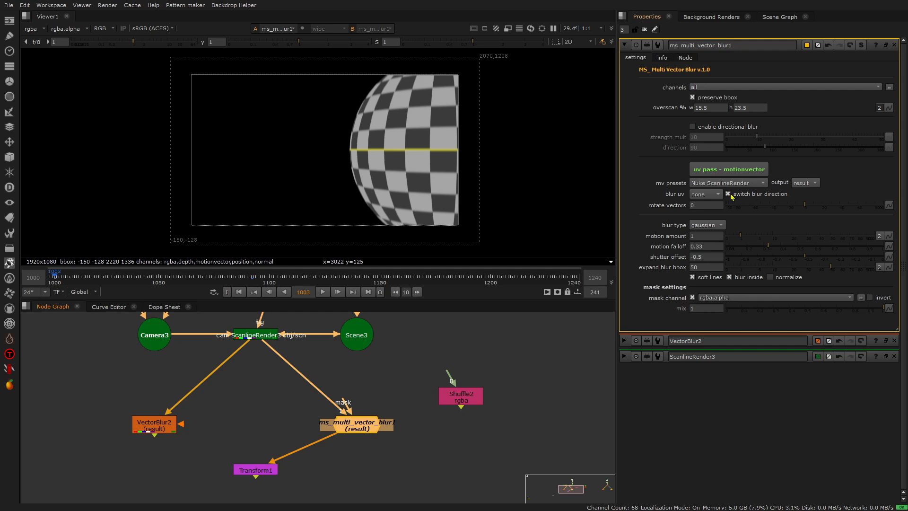
- Turn switch blur direction off and back on in ms_multi_vector_blur1, examining the blur on the checker edges
left_click(729, 195)
scroll(419, 128, "up", 3)
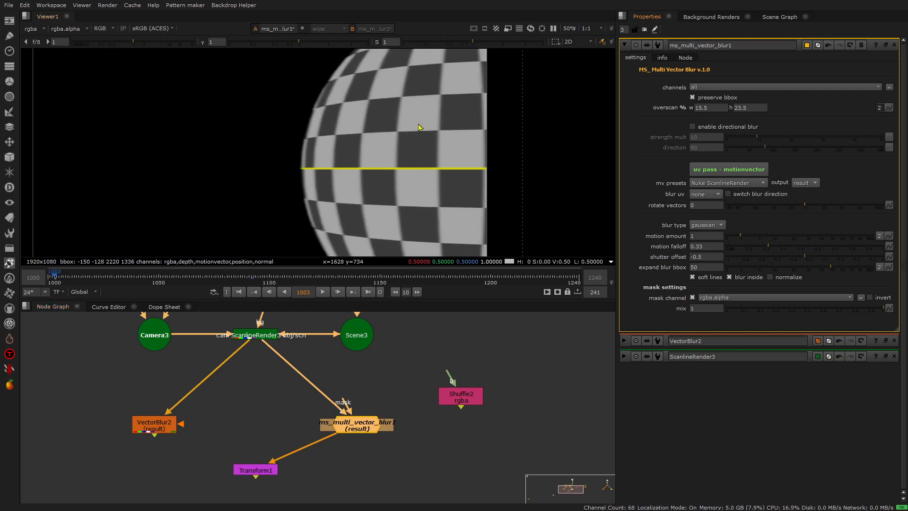
scroll(420, 128, "up", 2)
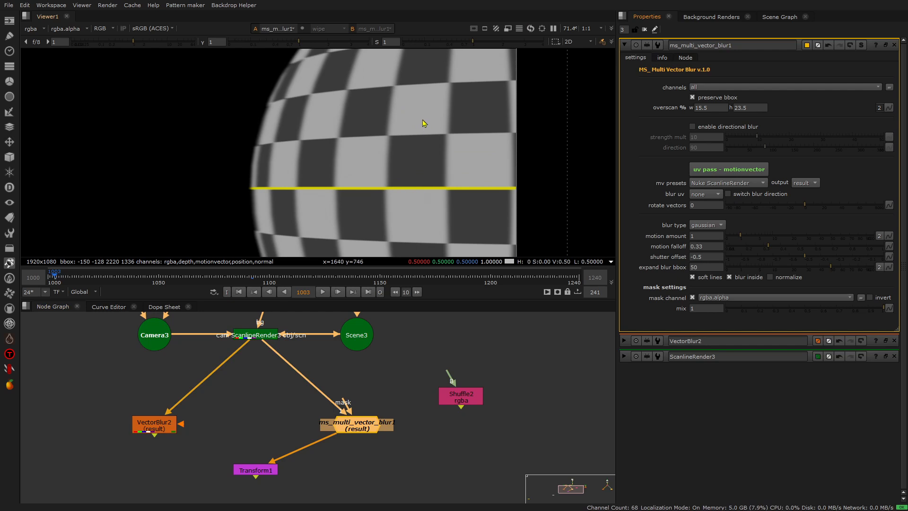
scroll(416, 135, "up", 4)
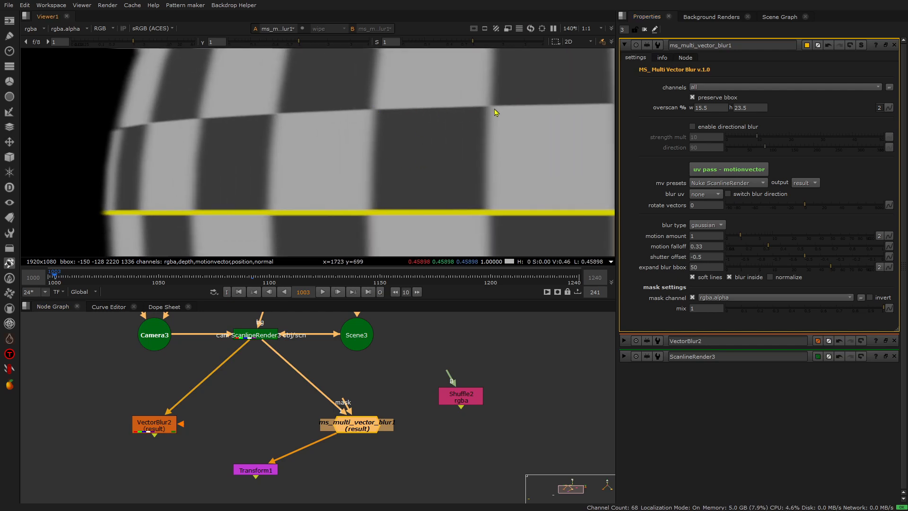
scroll(454, 124, "down", 2)
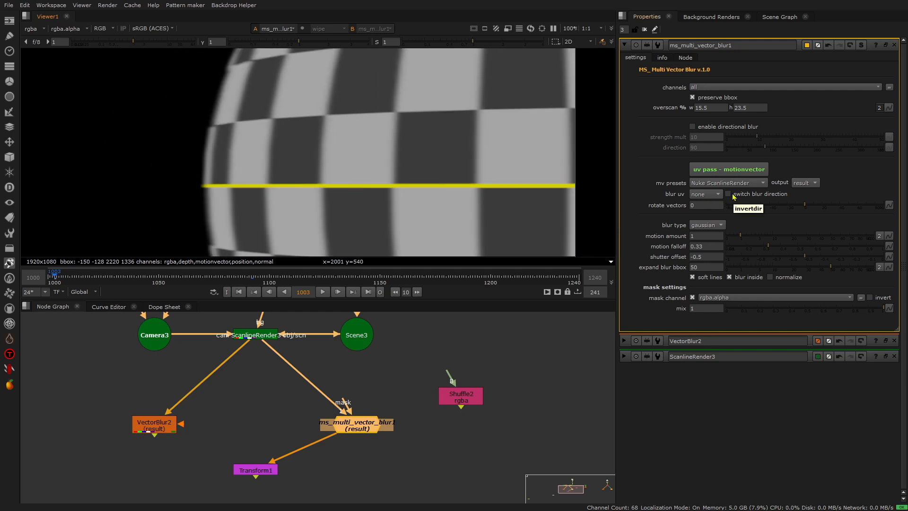
left_click(731, 194)
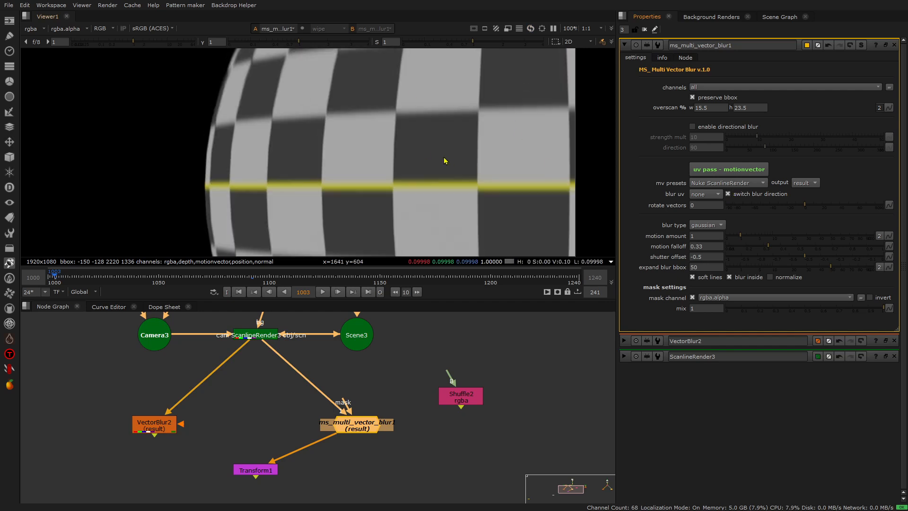
scroll(445, 161, "down", 2)
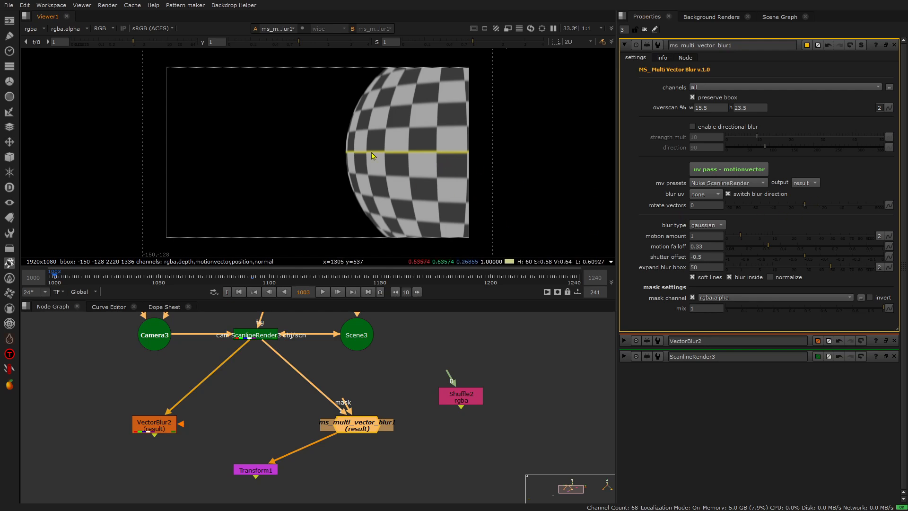
scroll(379, 149, "up", 2)
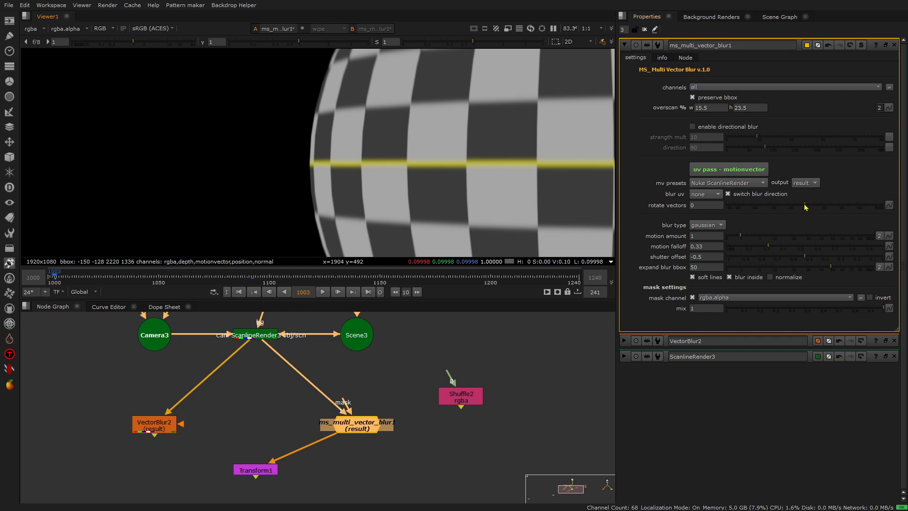
- Try rotating the vectors by 50 in ms_multi_vector_blur1 and reset the rotation to 0
left_click_drag(808, 207, 851, 201)
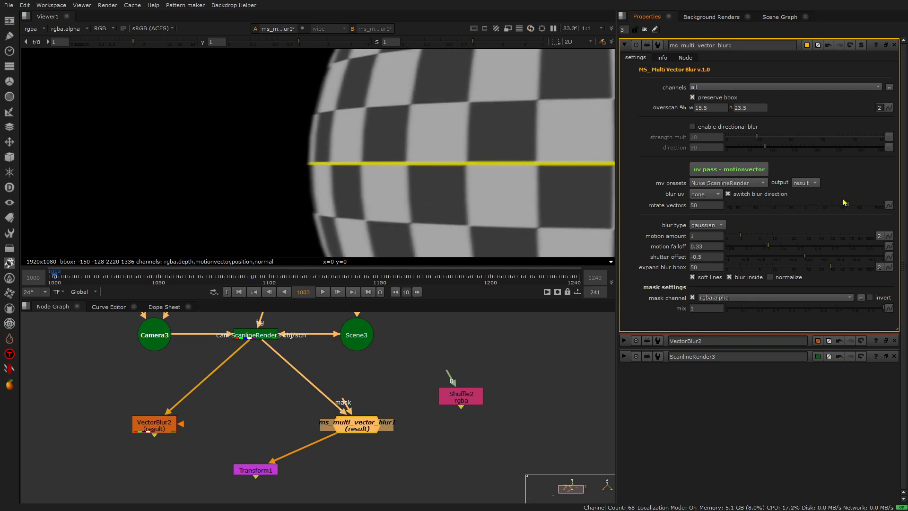
left_click(699, 236)
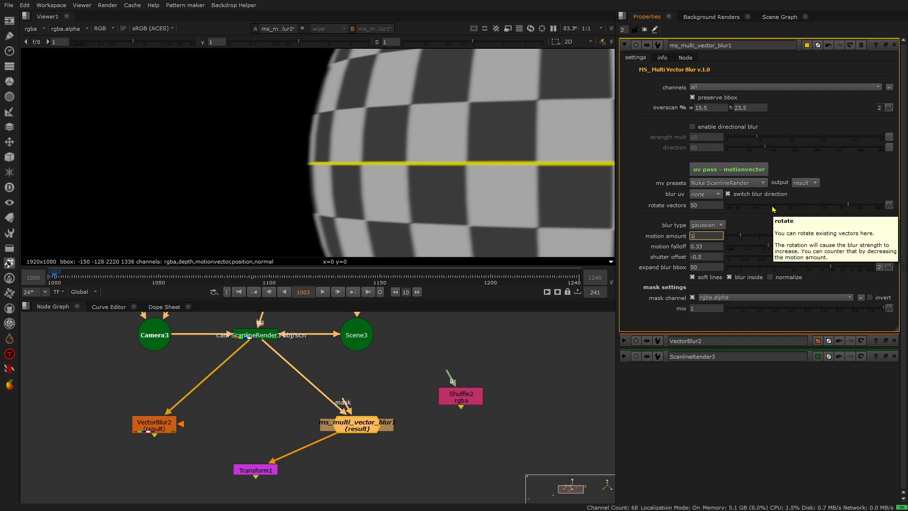
left_click(803, 210)
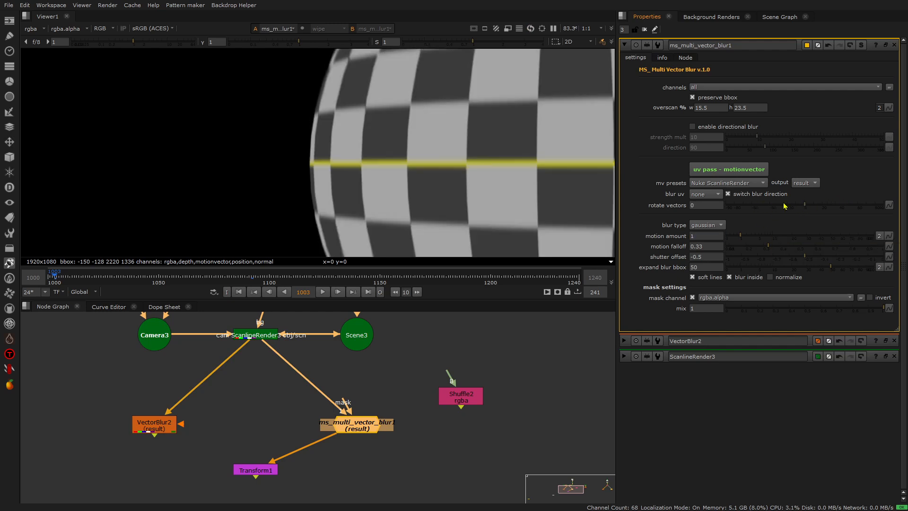
- Turn off switch blur direction in ms_multi_vector_blur1
left_click(746, 194)
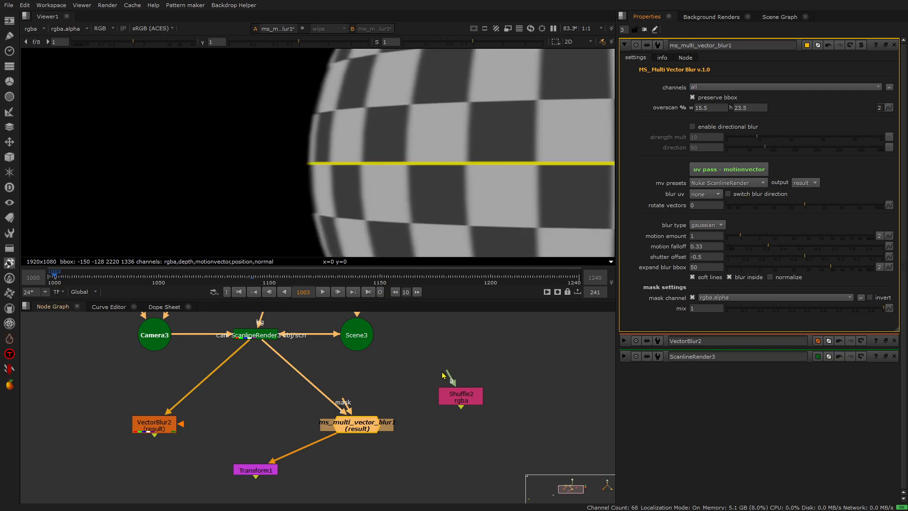
- View the Roto1 shape in the viewer with the whole frame fitted
scroll(362, 376, "down", 2)
middle_click_drag(450, 359, 351, 399)
scroll(414, 407, "up", 2)
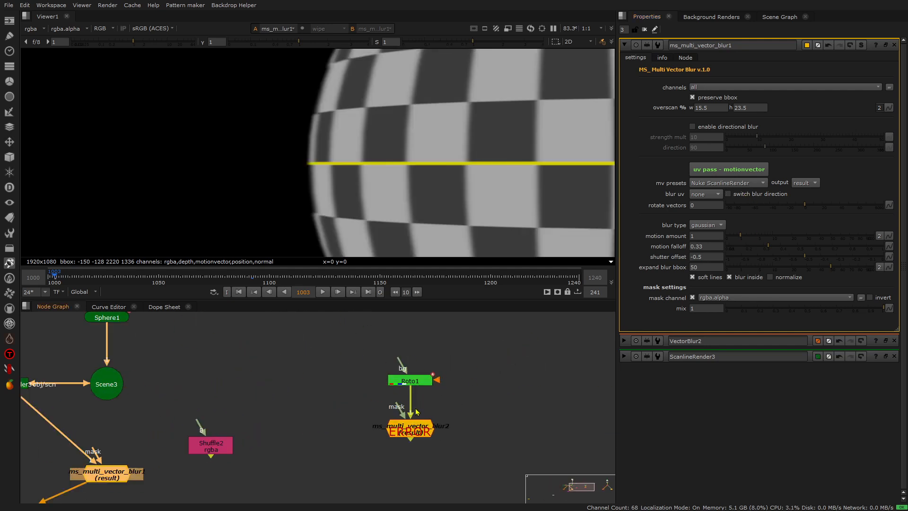
left_click(415, 383)
key("1")
scroll(371, 148, "down", 2)
key("f")
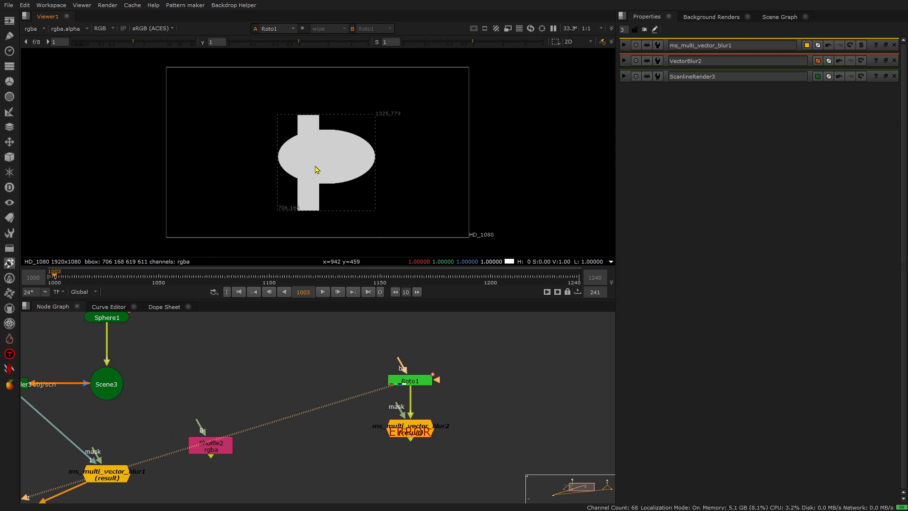
- Show ms_multi_vector_blur2 in the viewer and open its settings
left_click(412, 431)
key("1")
double_click(412, 435)
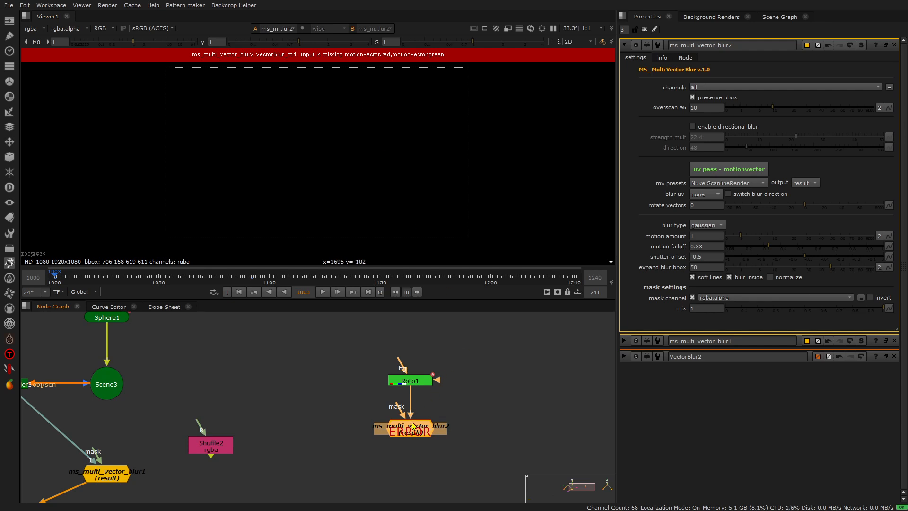
scroll(413, 427, "up", 2)
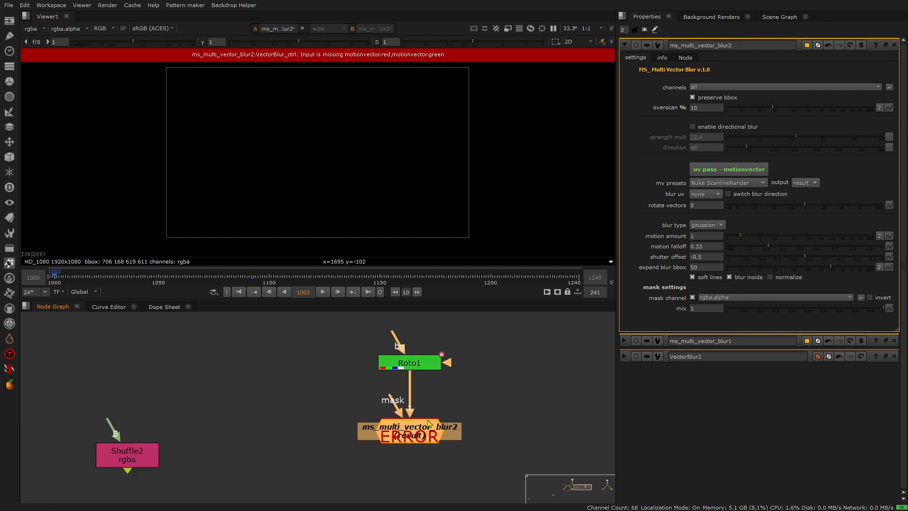
scroll(455, 393, "down", 2)
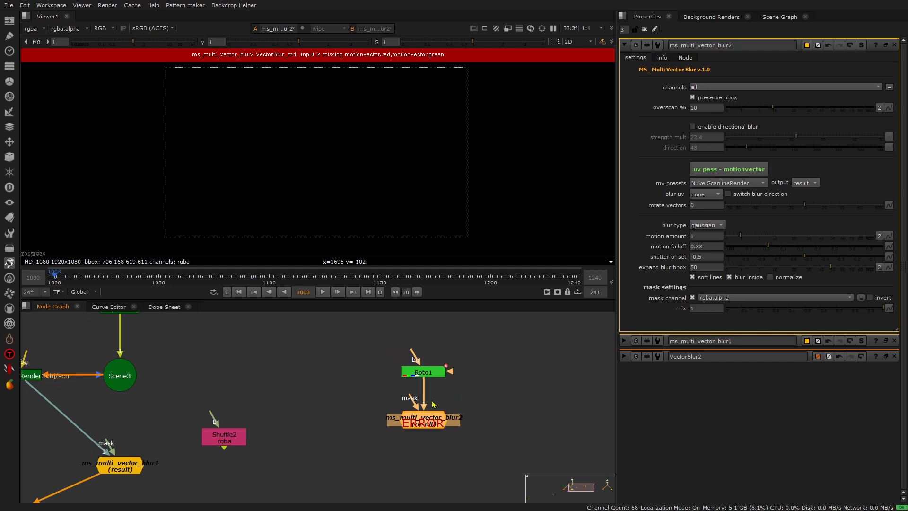
- Enable directional blur in ms_multi_vector_blur2 and set strength mult to 18.4 and direction to 36
scroll(435, 406, "up", 2)
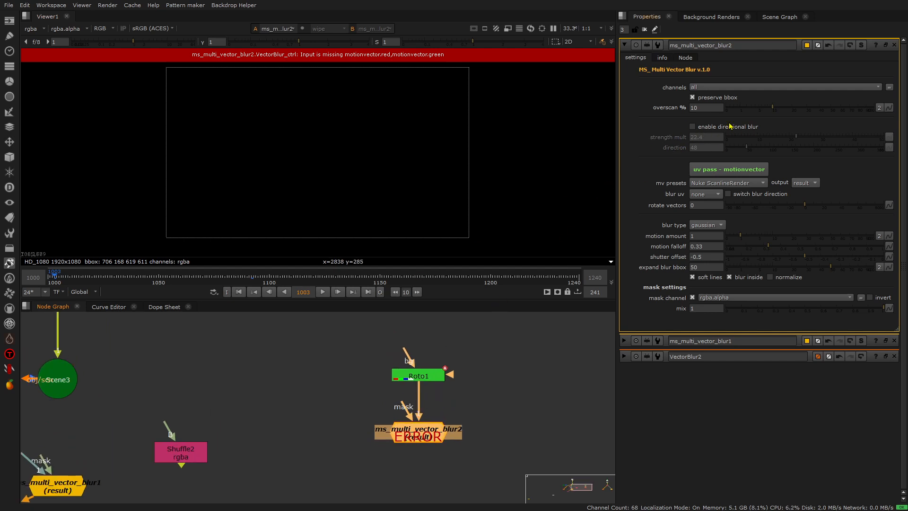
left_click(693, 126)
scroll(320, 175, "up", 3)
scroll(354, 146, "down", 2)
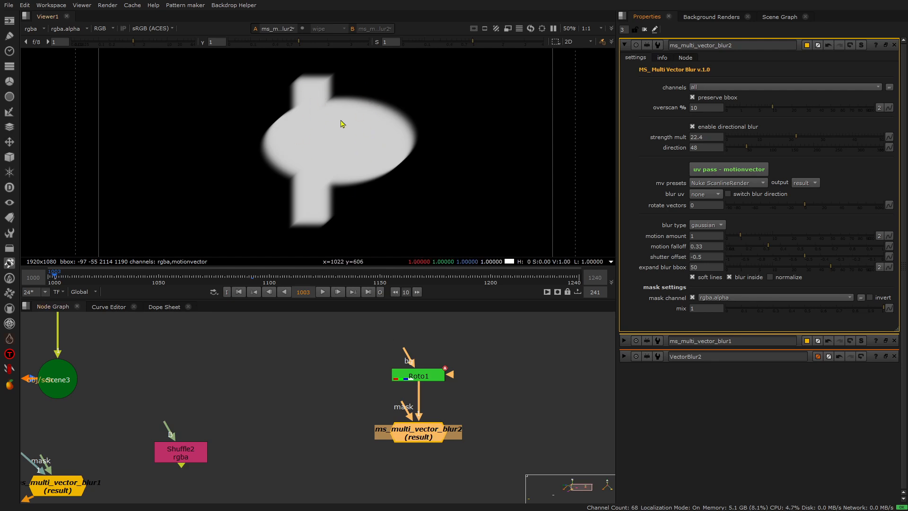
left_click_drag(796, 137, 742, 151)
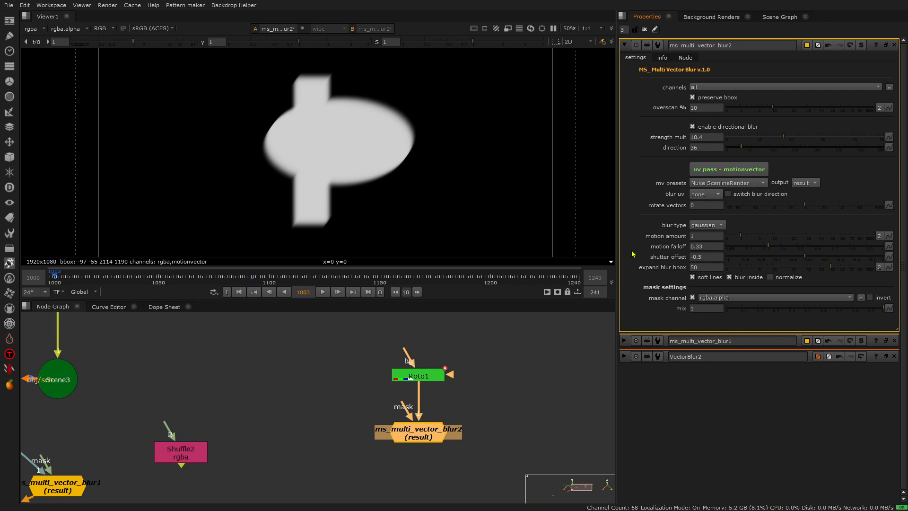
- Open ms_multi_vector_blur1's settings, read the note behind its uv pass - motionvector option and dismiss it
scroll(539, 355, "down", 5)
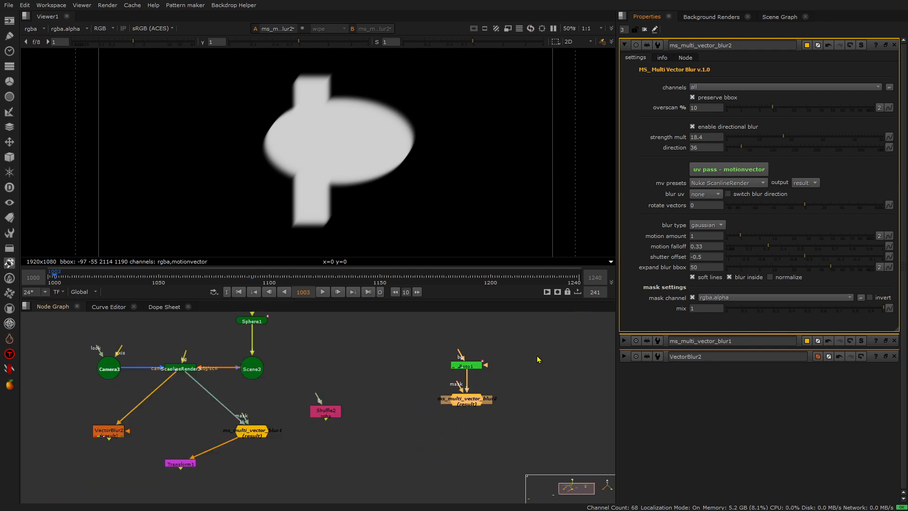
scroll(289, 404, "up", 5)
double_click(391, 410)
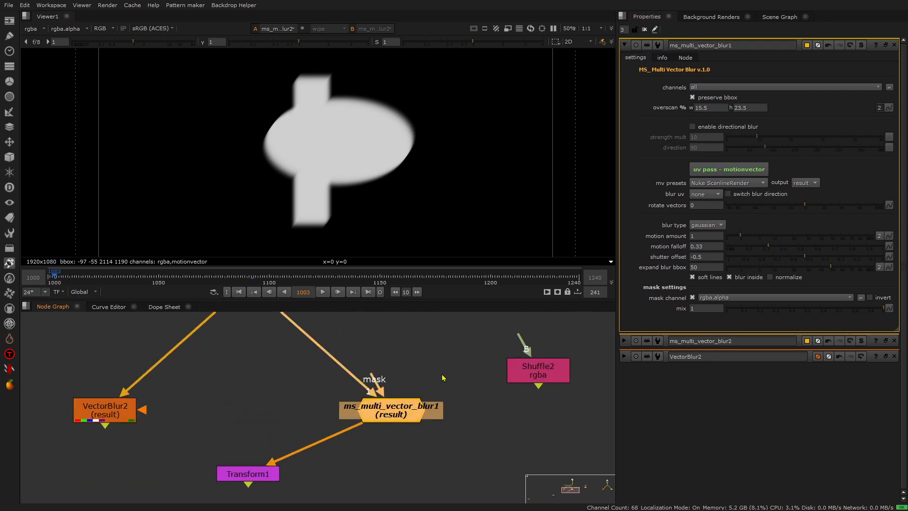
left_click(723, 171)
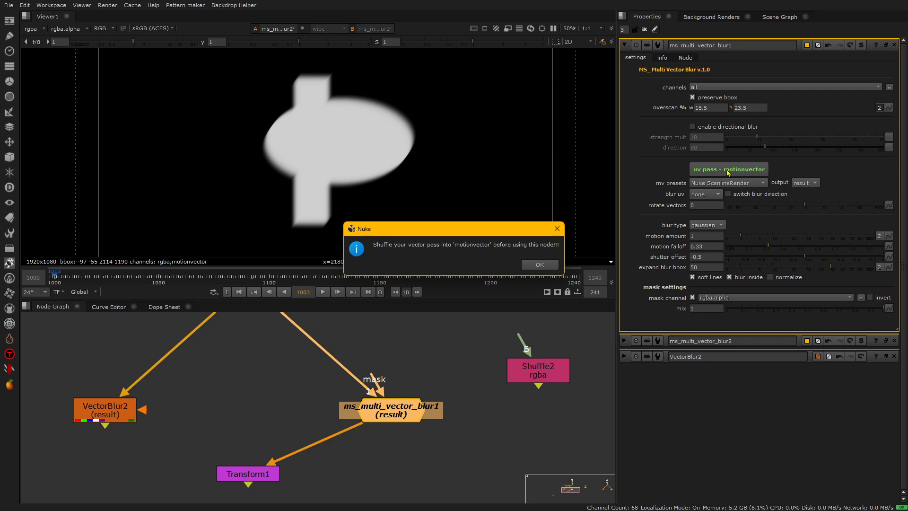
left_click(557, 229)
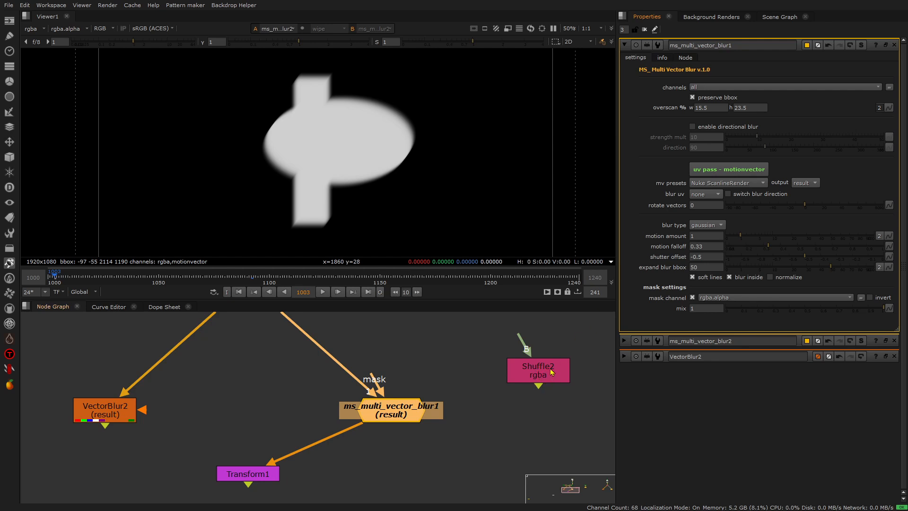
- Check the output layers available in the Shuffle2 node and return to ms_multi_vector_blur1's settings
double_click(549, 374)
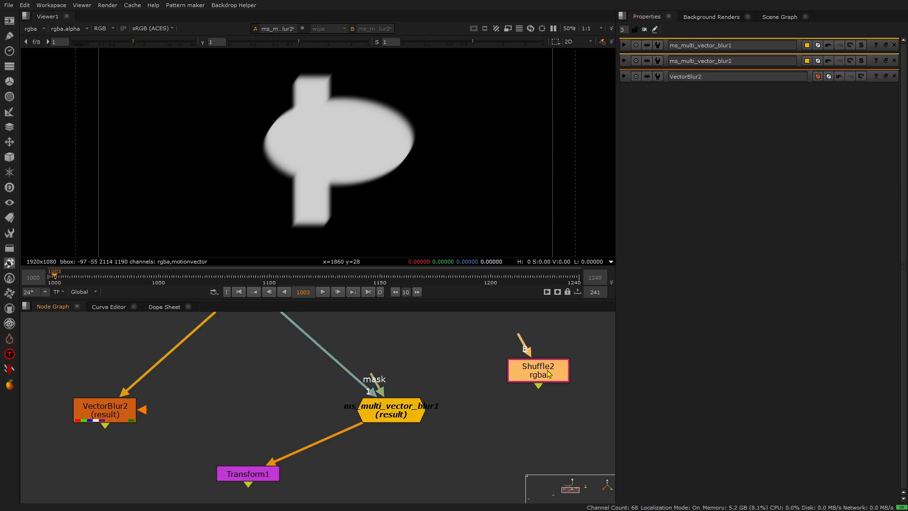
left_click(689, 96)
left_click(806, 100)
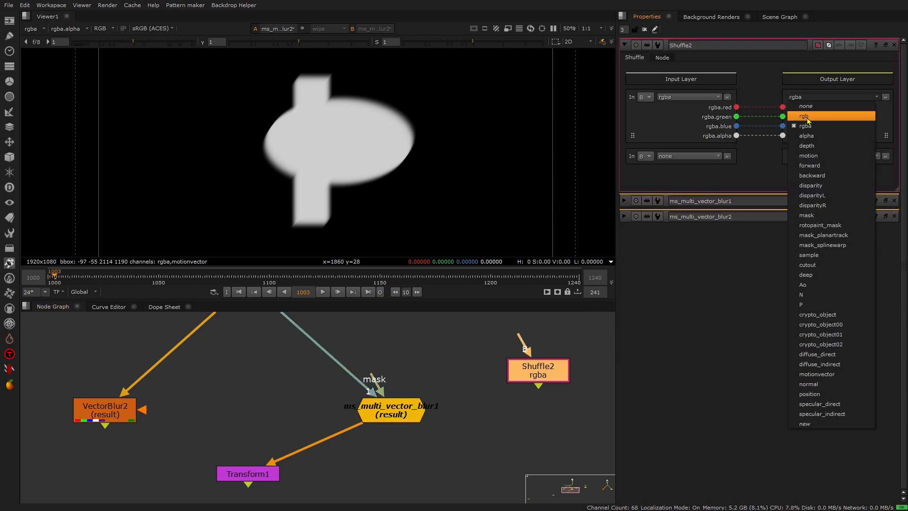
double_click(414, 410)
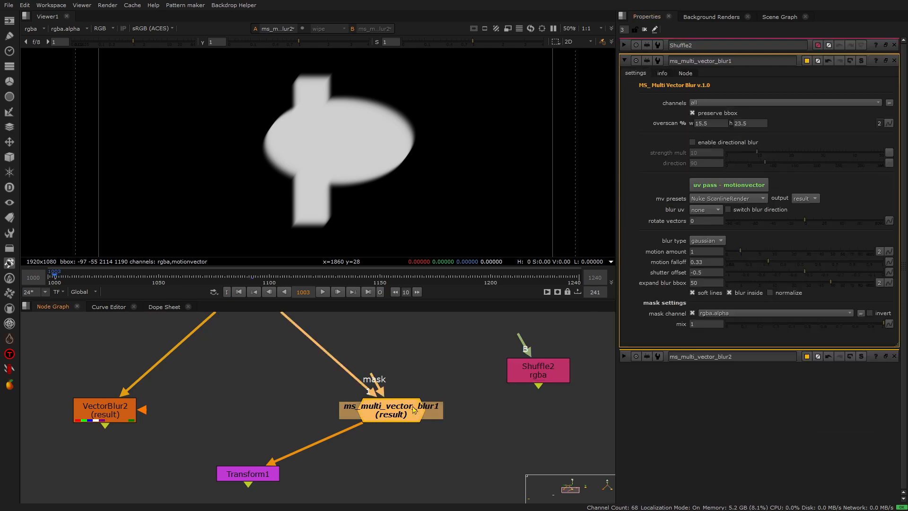
- Show the Shuffle1 jet render in the viewer and go to frame 1093
scroll(348, 400, "down", 5)
middle_click_drag(478, 394, 381, 416)
middle_click_drag(501, 406, 356, 416)
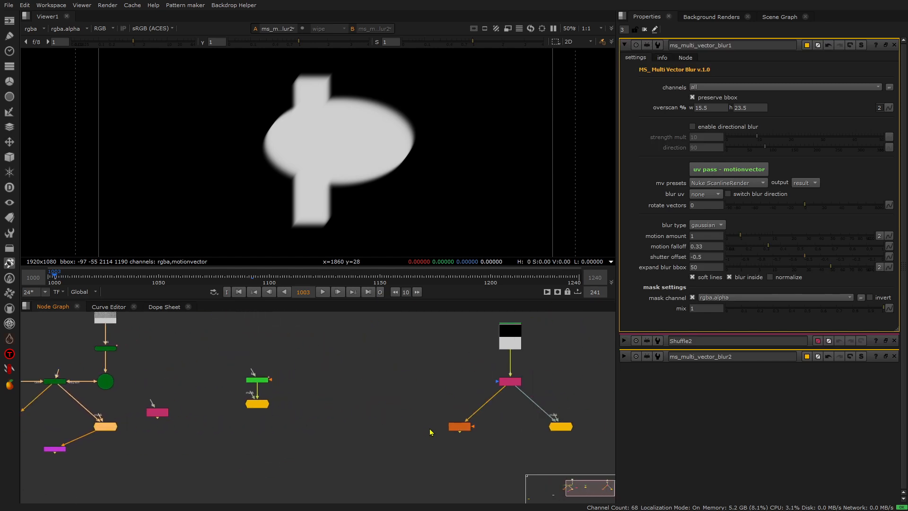
scroll(524, 403, "up", 3)
left_click(419, 449)
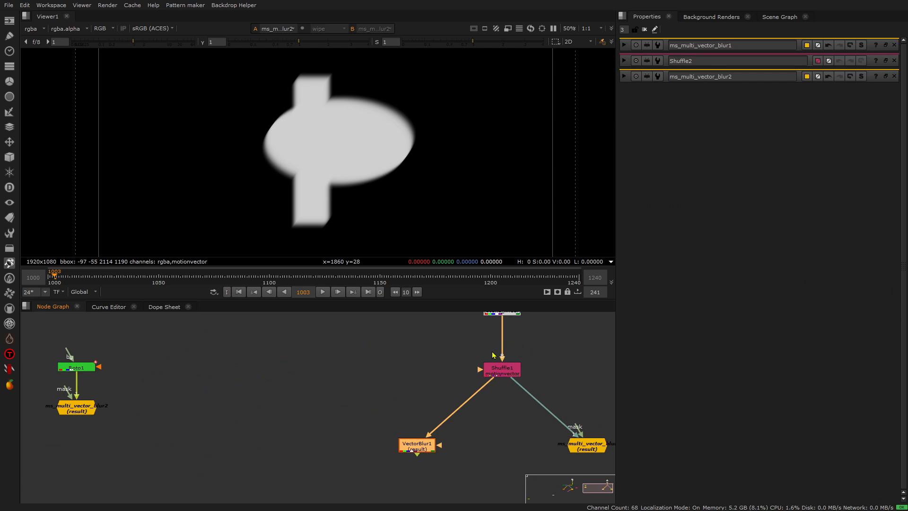
left_click(494, 368)
key("1")
left_click_drag(93, 279, 251, 289)
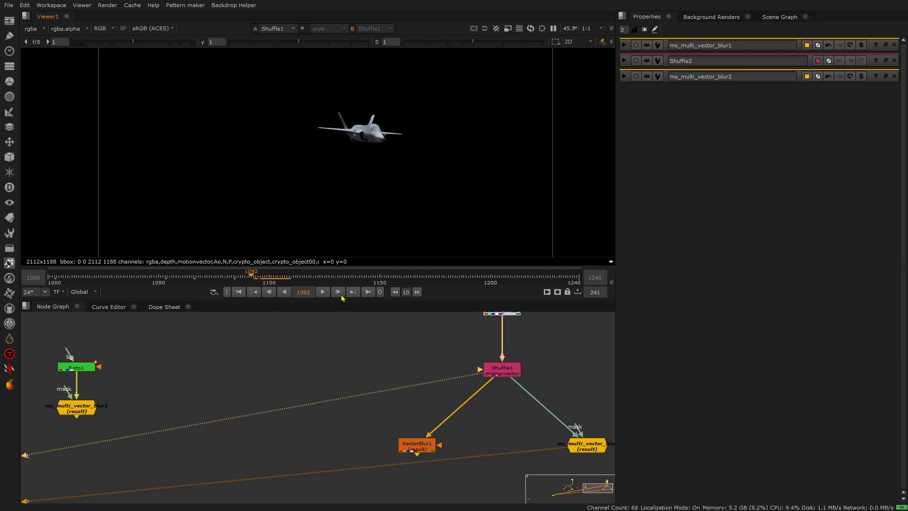
left_click(338, 292)
- View VectorBlur1's result with its settings open, inspect the blurred wing tip up close and fit the whole frame
scroll(421, 416, "up", 2)
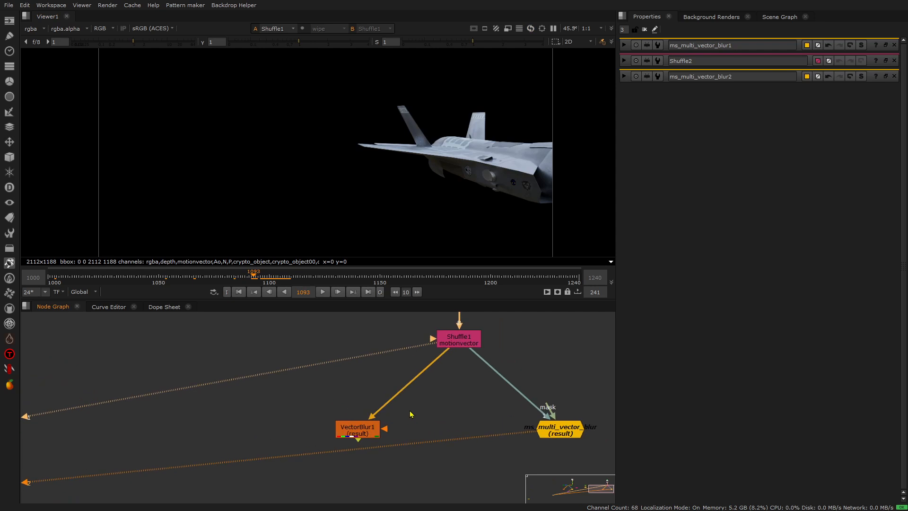
left_click(366, 431)
key("1")
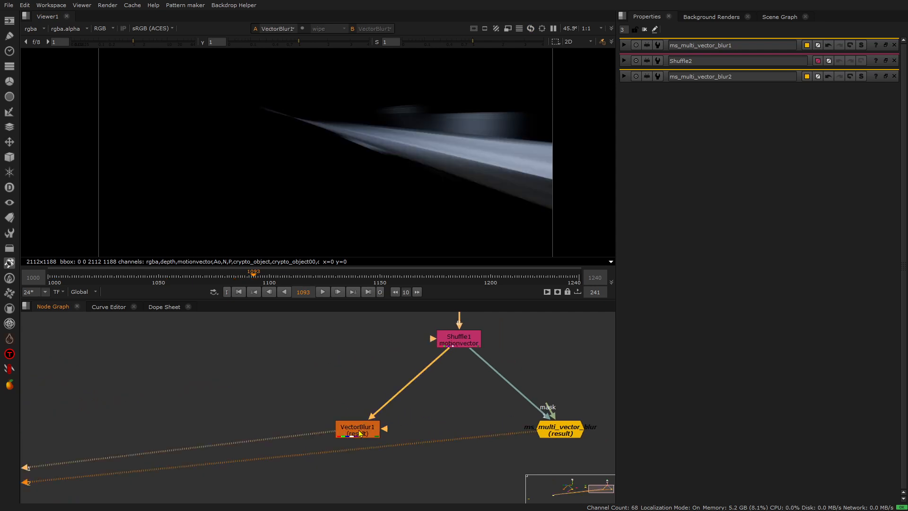
double_click(362, 432)
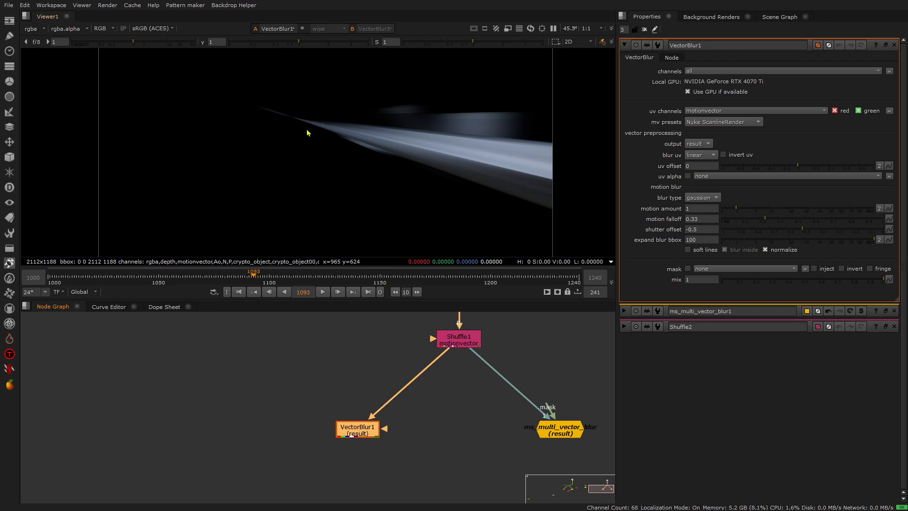
scroll(290, 126, "up", 6)
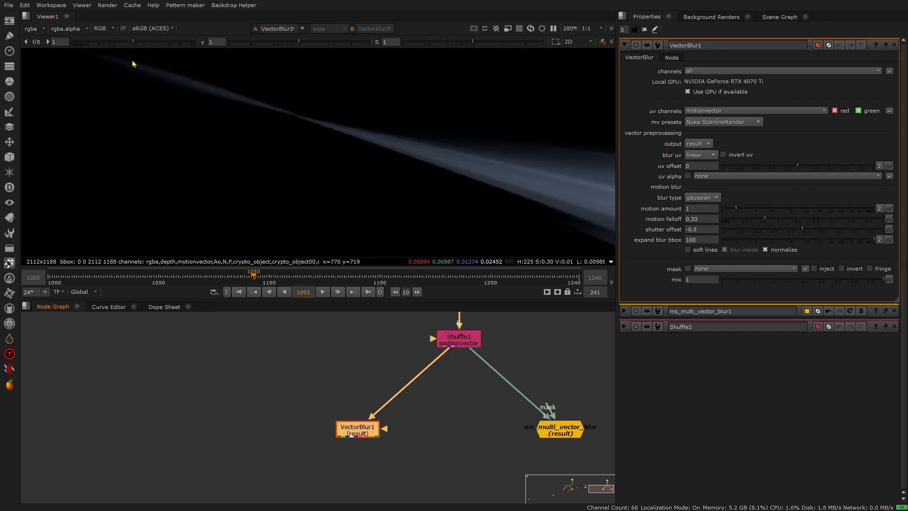
scroll(305, 127, "down", 7)
key("f")
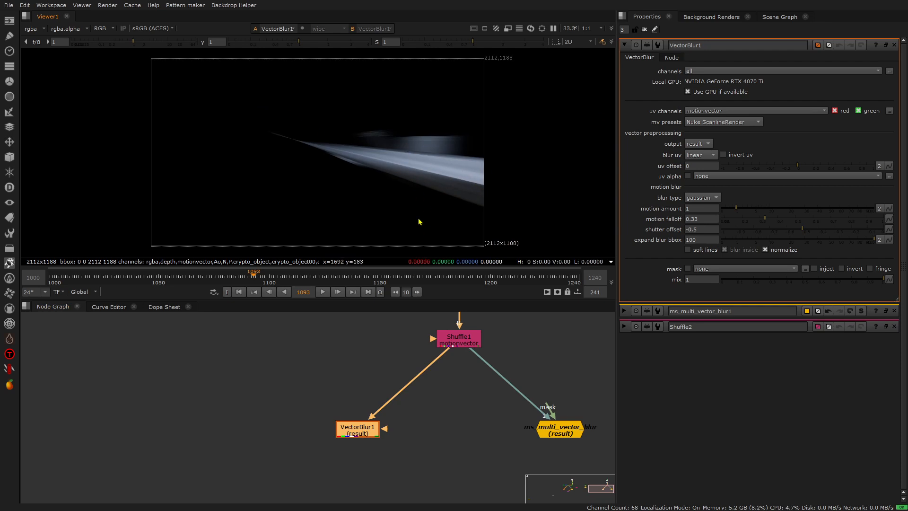
- View ms_multi_vector_blur's result and load VectorBlur1 as the viewer's other input for comparison
middle_click_drag(417, 413, 357, 422)
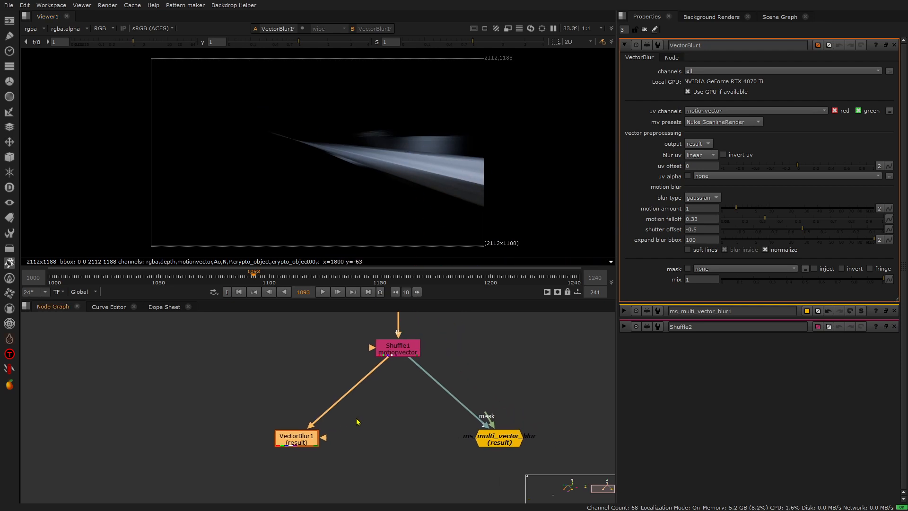
left_click(492, 437)
key("1")
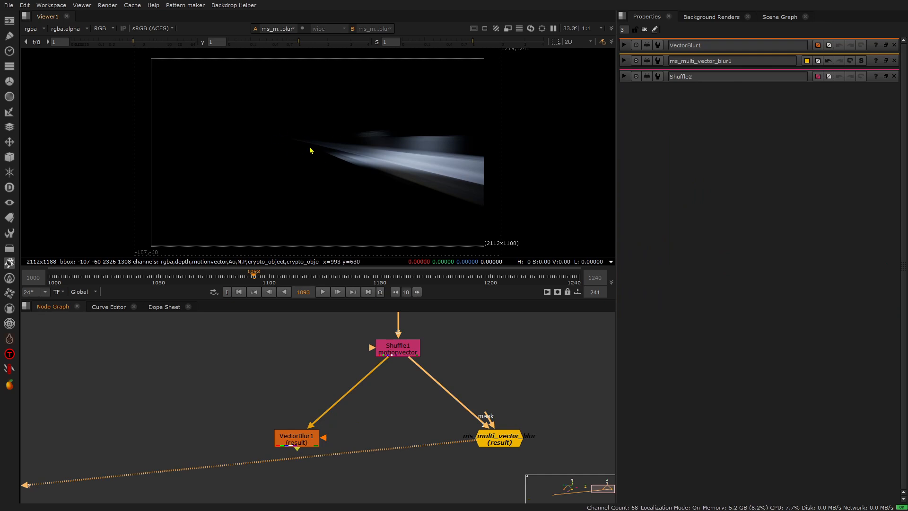
left_click(299, 441)
key("1")
key("2")
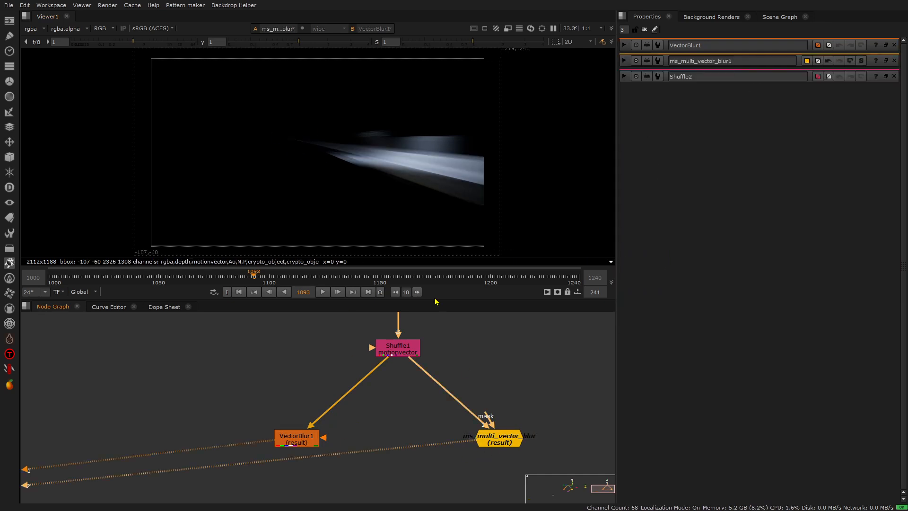
- Compare the VectorBlur1 and ms_multi_vector_blur results alternately in the viewer and open ms_multi_vector_blur's settings
key("1")
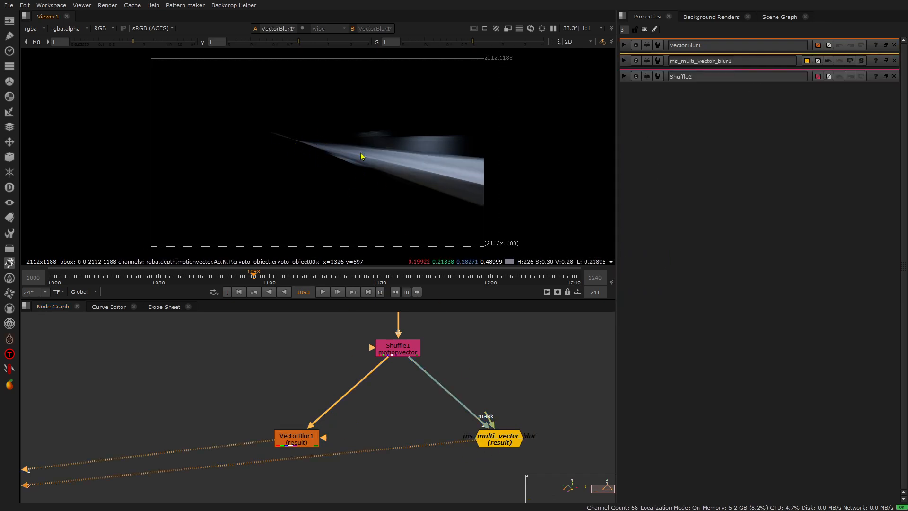
key("2")
key("1")
key("2")
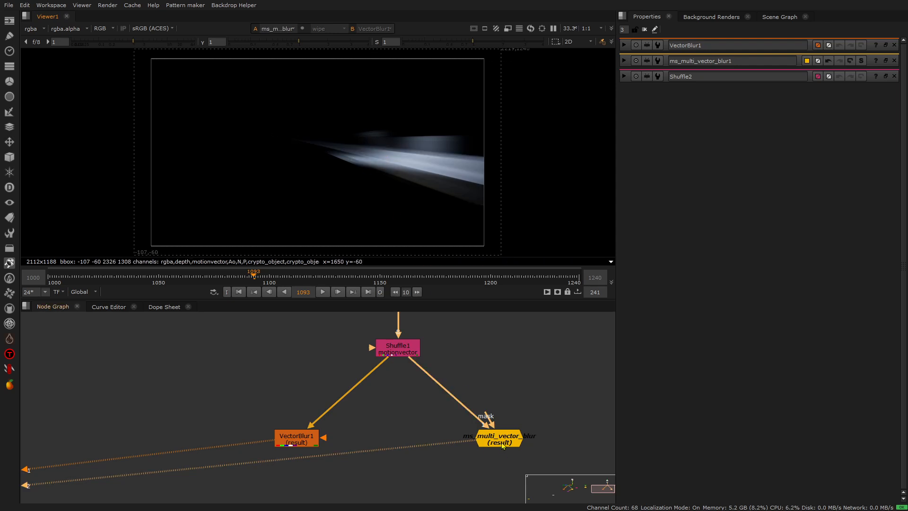
double_click(500, 442)
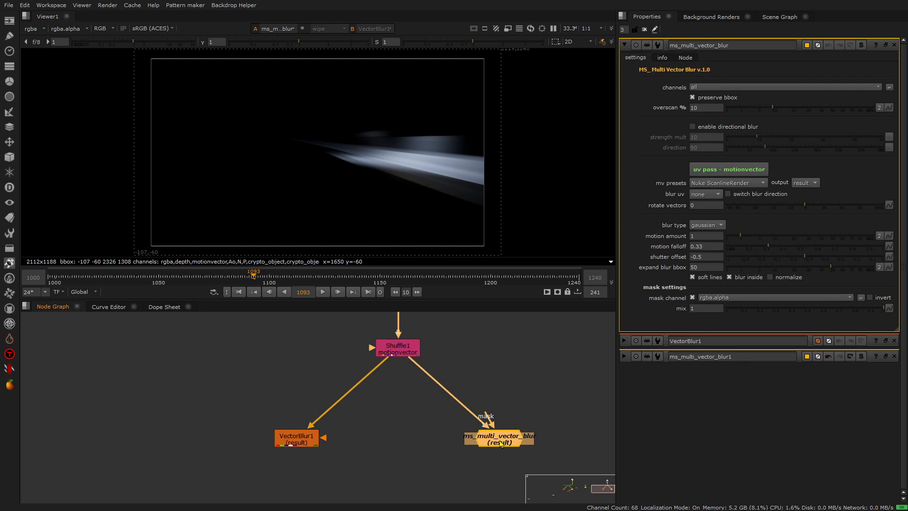